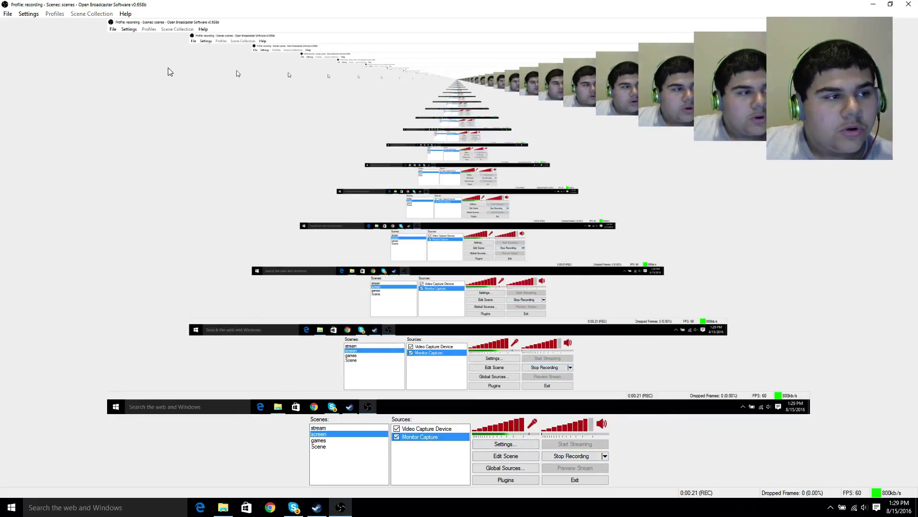
- Open OBS Settings, keep English as the interface language, and go to the Encoding page
click(29, 13)
click(41, 24)
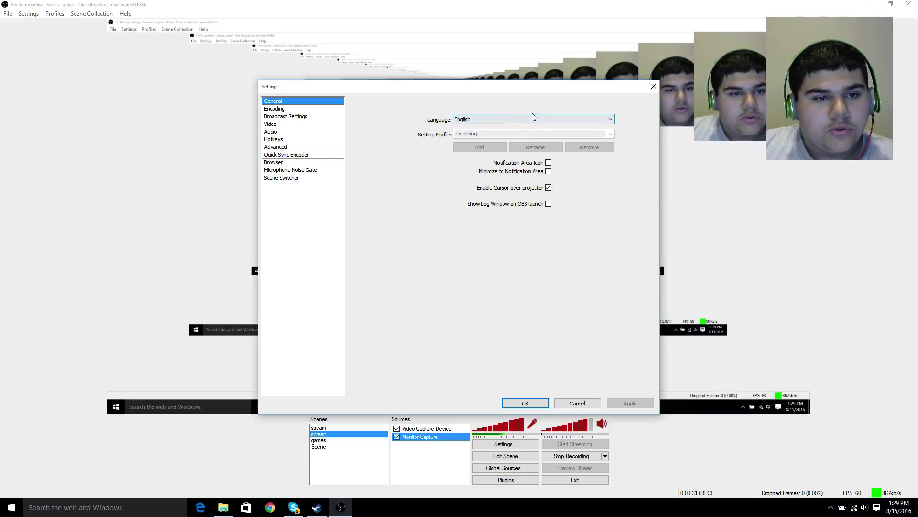
click(537, 119)
click(541, 114)
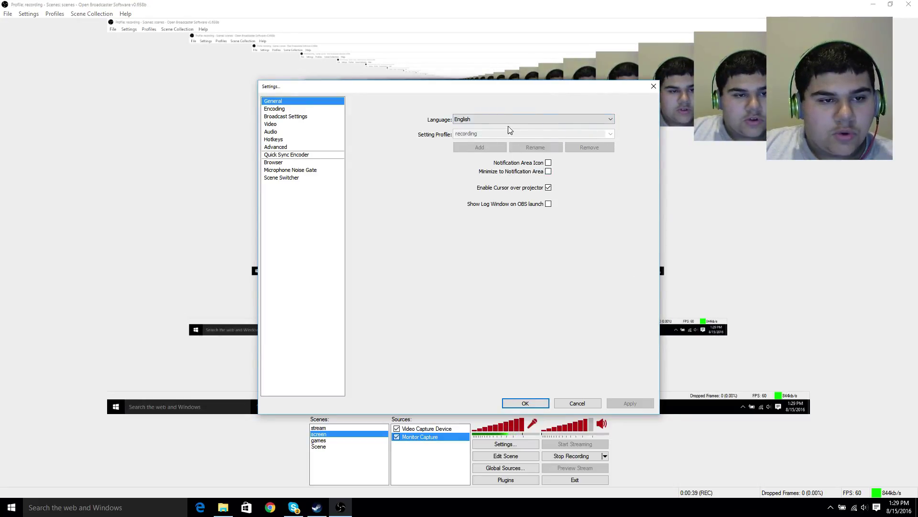
click(266, 108)
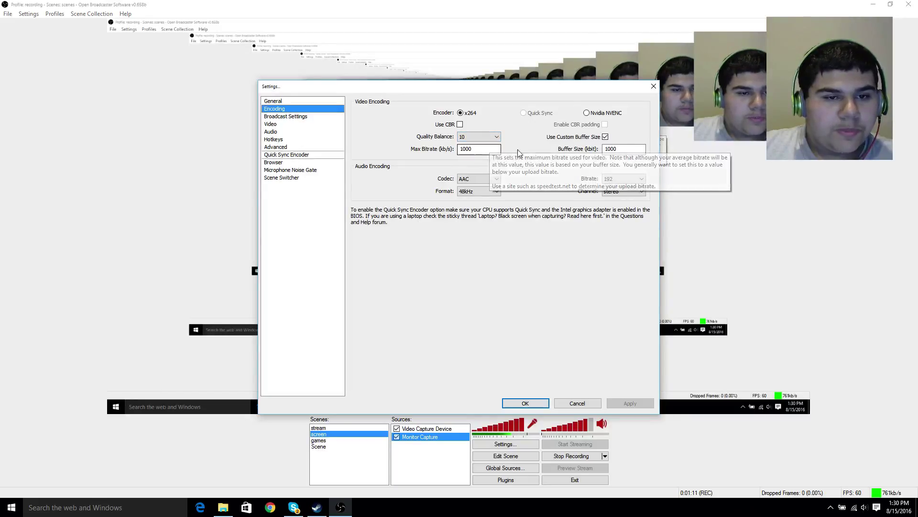
click(605, 137)
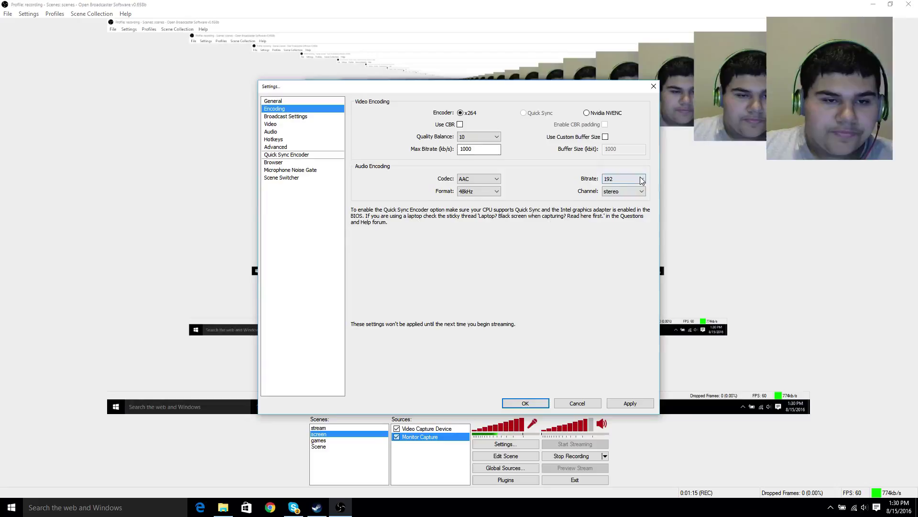
click(605, 136)
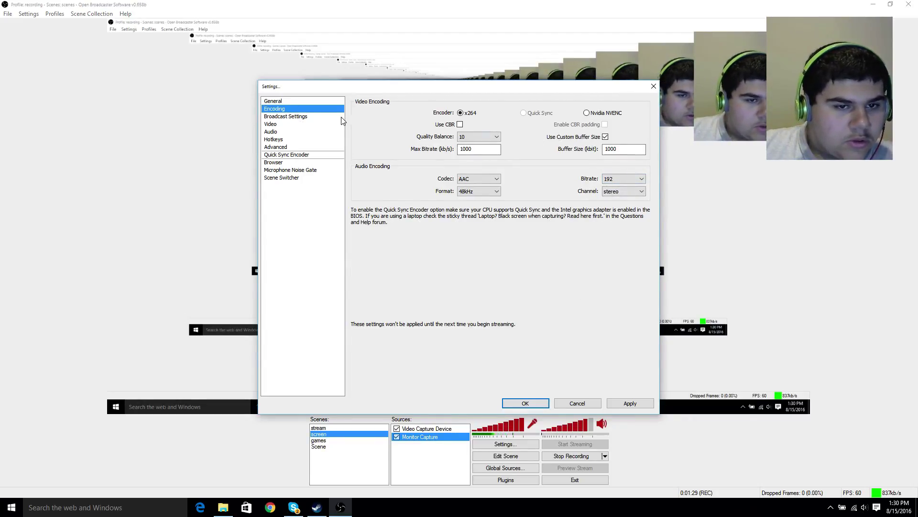
- Go to Broadcast Settings without applying changes, set Mode to File Output Only, and check the save path
click(293, 118)
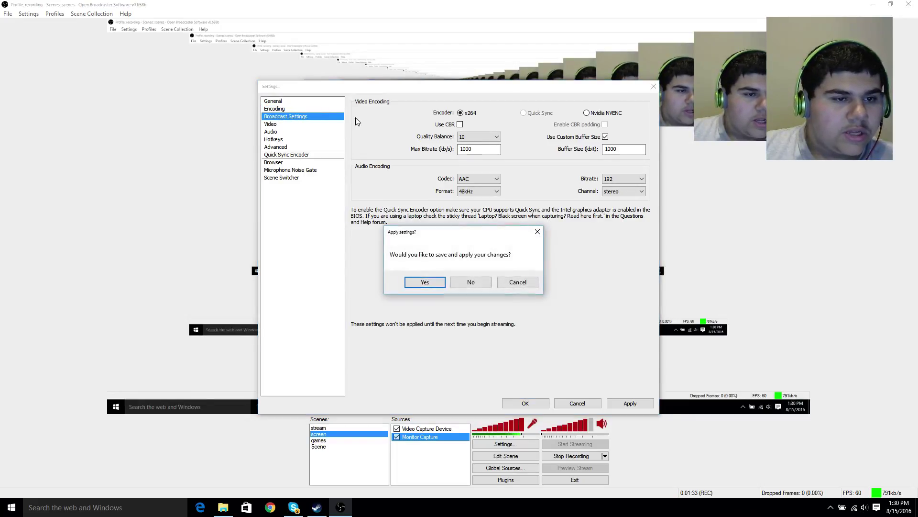
click(471, 283)
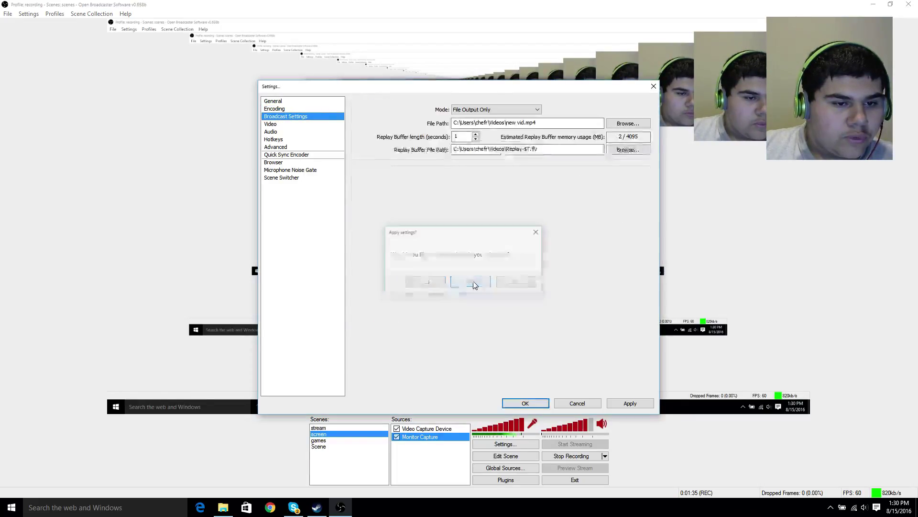
click(531, 113)
click(504, 125)
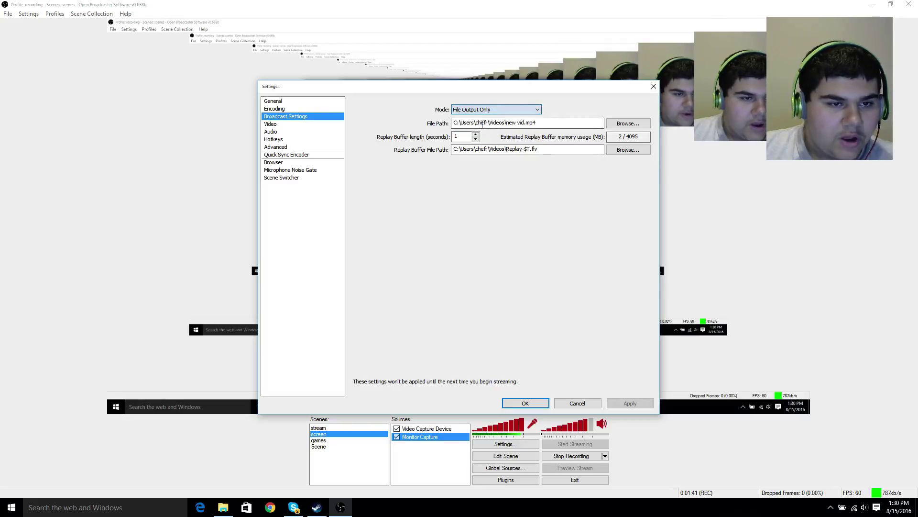
click(629, 124)
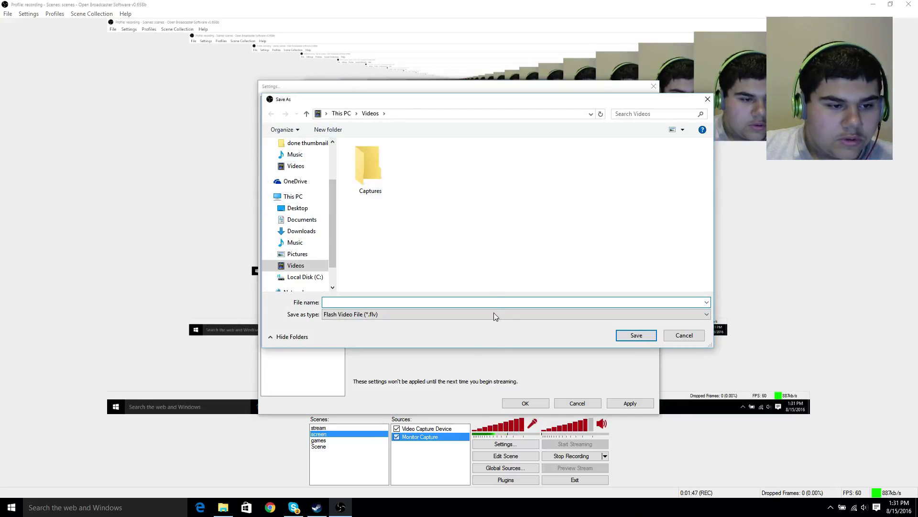
click(683, 334)
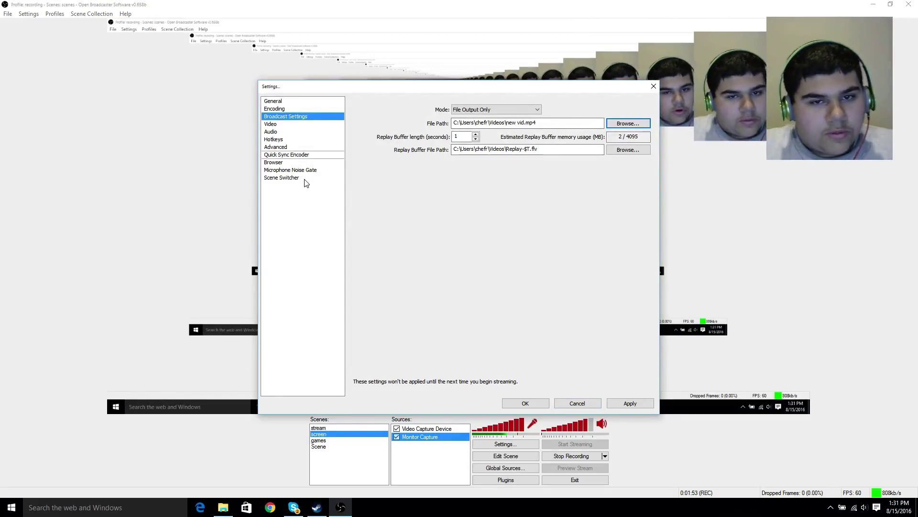
- Switch to Video settings and keep the NVIDIA GeForce GTX 1060 6GB adapter
click(282, 124)
click(476, 283)
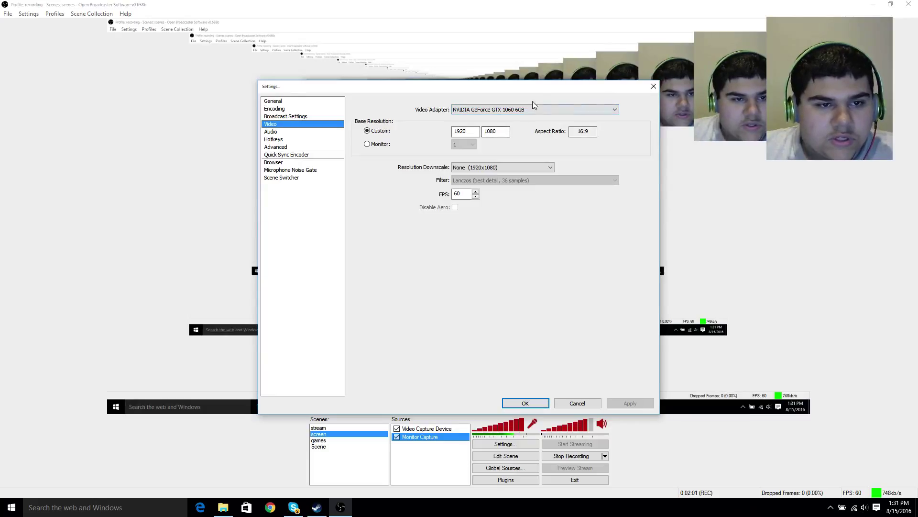
click(517, 109)
click(507, 118)
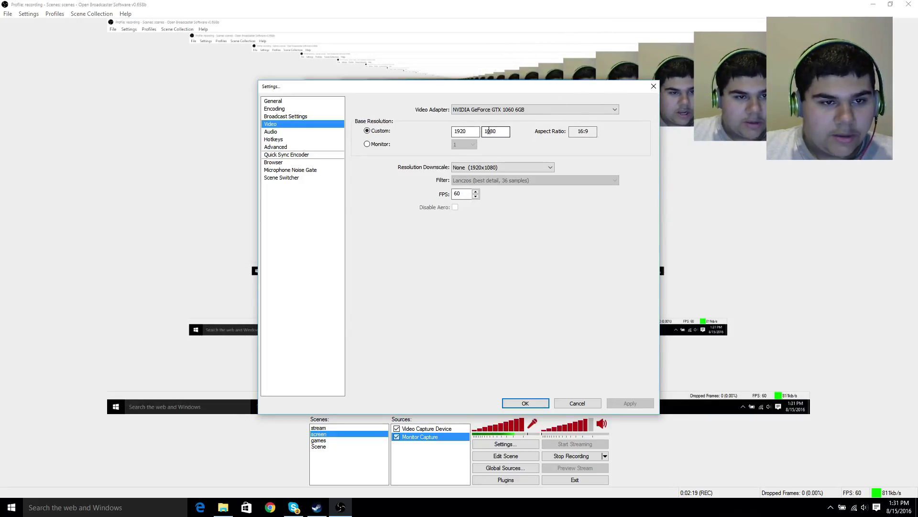
- Move and close the Settings window, then restore down the OBS main window
drag(430, 87, 837, 148)
click(706, 437)
click(891, 5)
- Reveal the desktop and open Windows' Advanced display settings
key(super+Down)
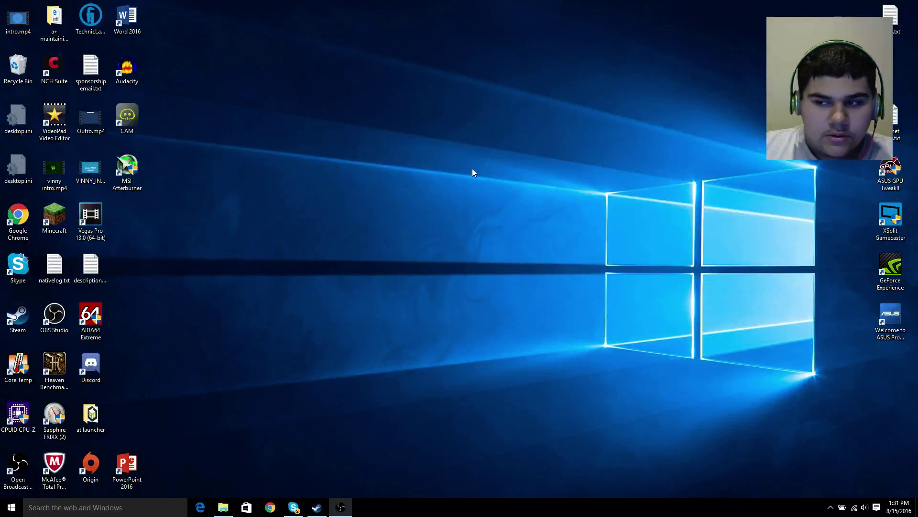
right_click(437, 247)
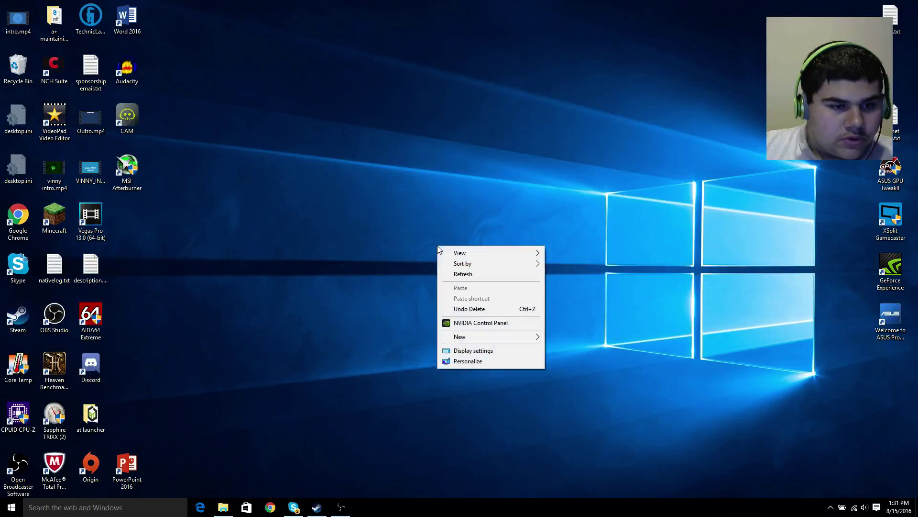
click(473, 351)
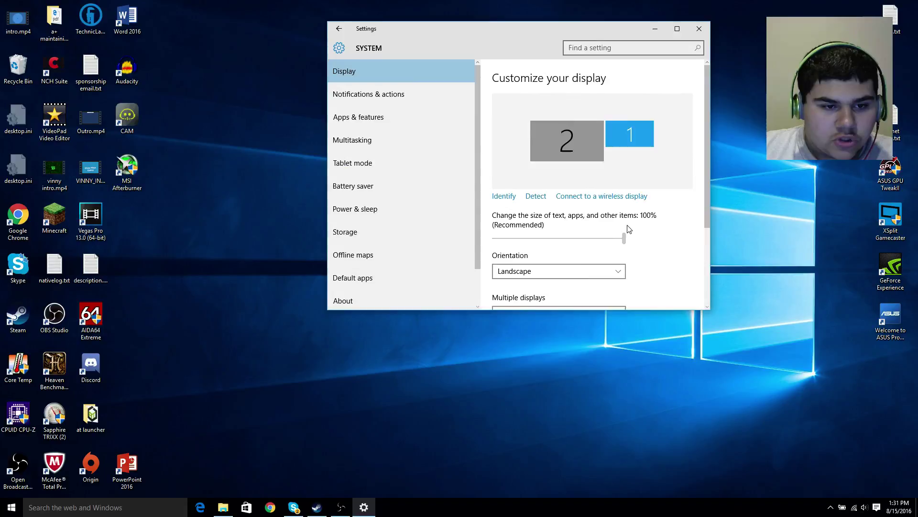
scroll(627, 228, down, 3)
click(553, 279)
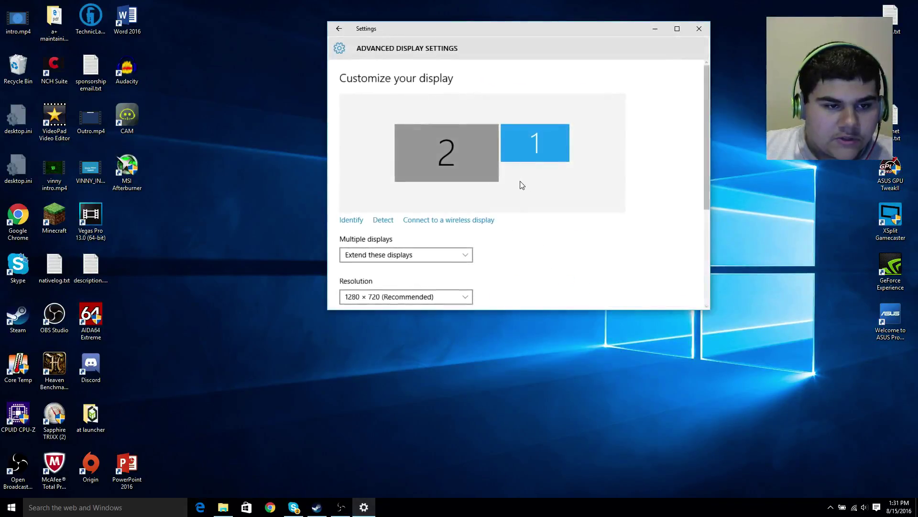
- Select monitor 2 and keep its resolution at 1920 × 1080 (Recommended), display mode unchanged
scroll(447, 258, down, 3)
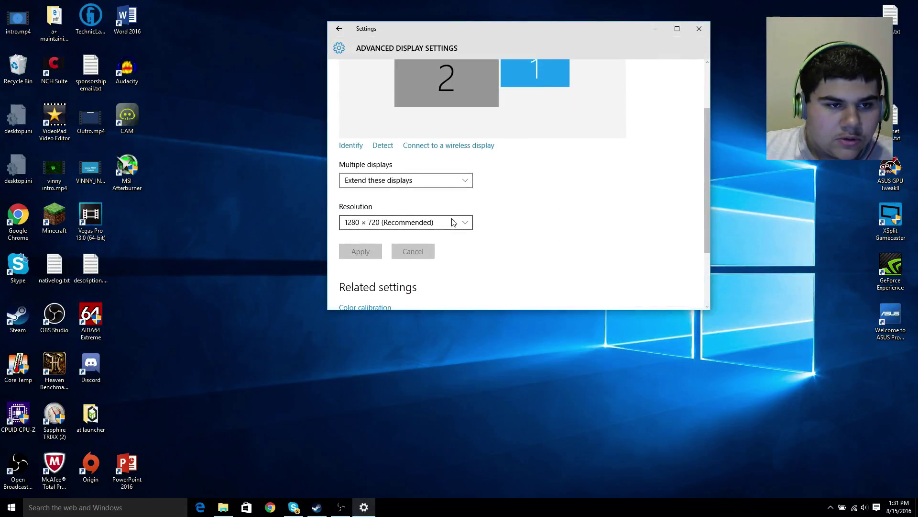
scroll(477, 194, up, 3)
click(465, 164)
scroll(459, 181, down, 2)
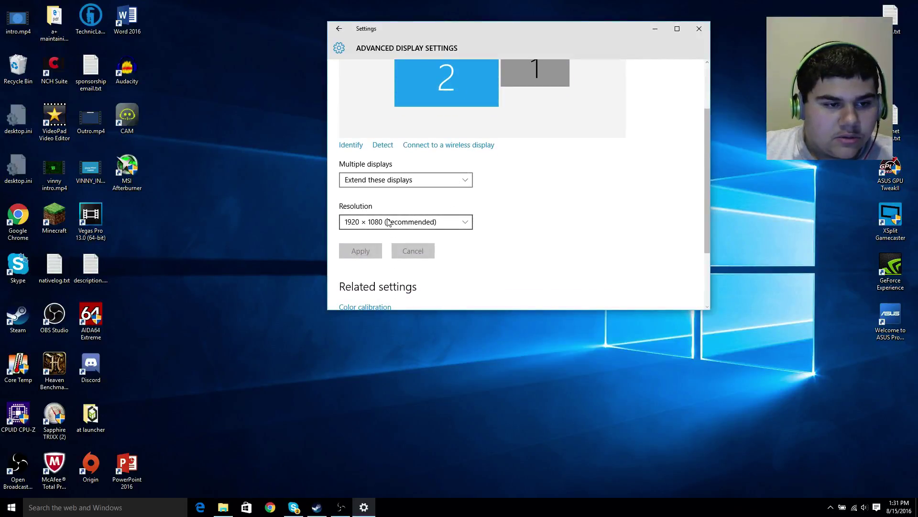
click(419, 226)
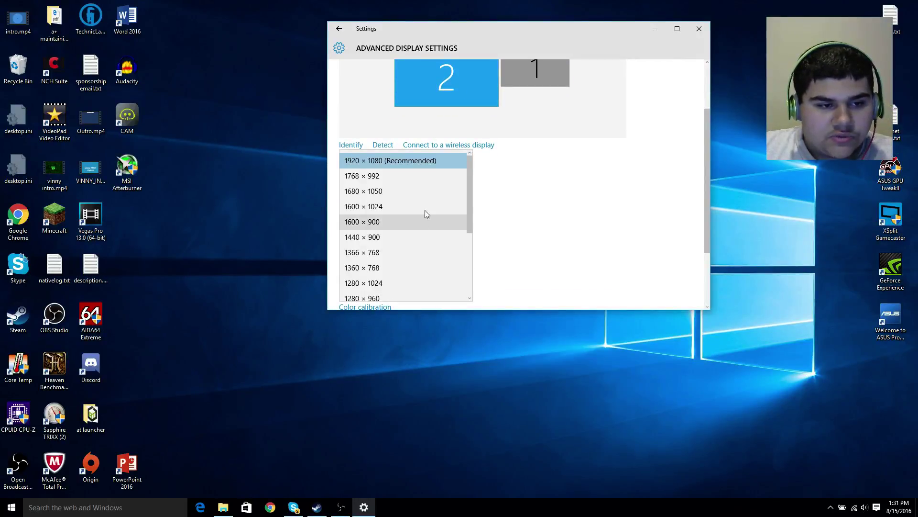
click(400, 157)
click(413, 183)
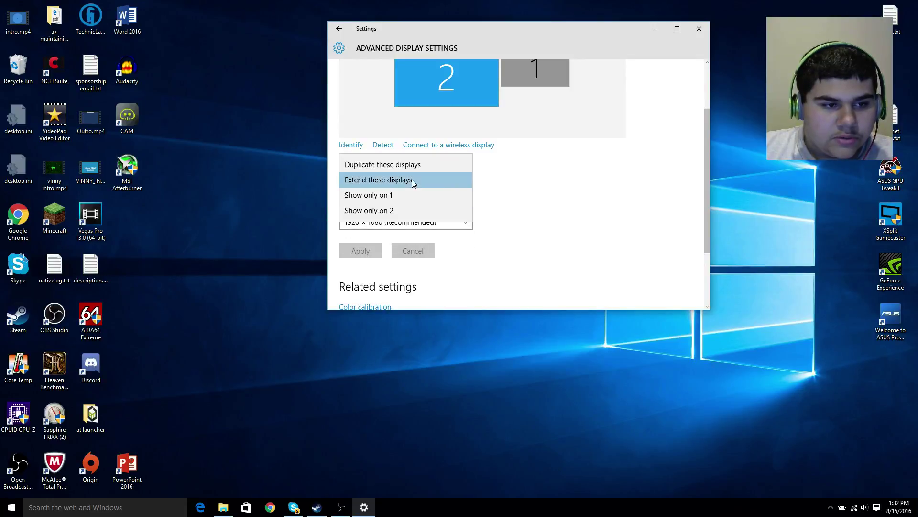
click(573, 183)
click(433, 224)
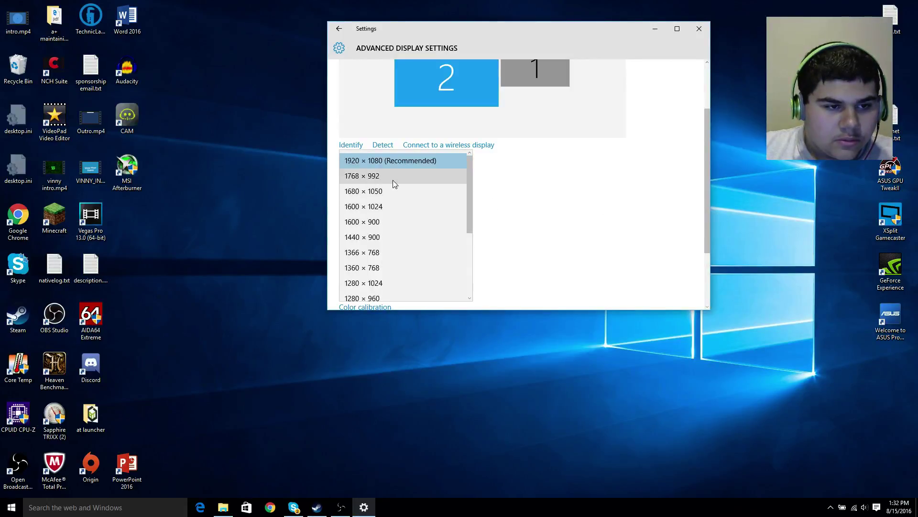
scroll(394, 220, down, 3)
scroll(394, 220, up, 3)
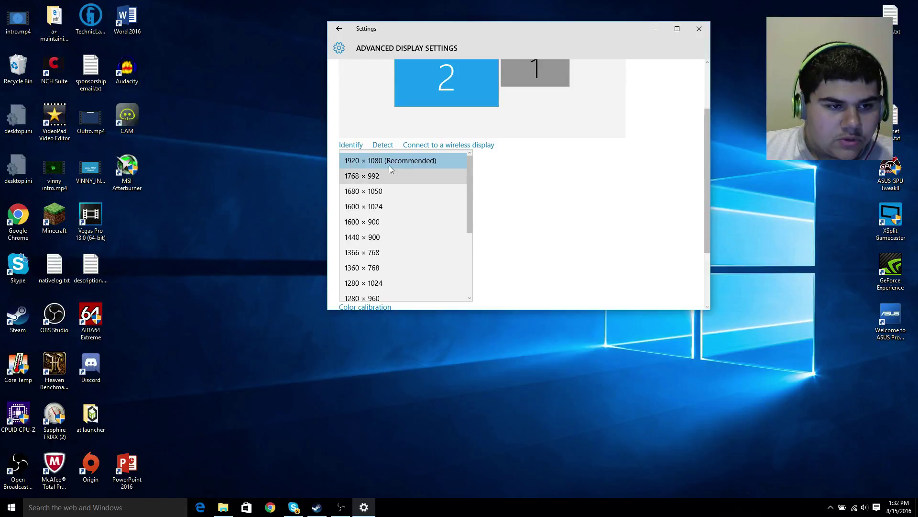
click(425, 161)
- Close Windows Settings and bring OBS back maximized
click(699, 29)
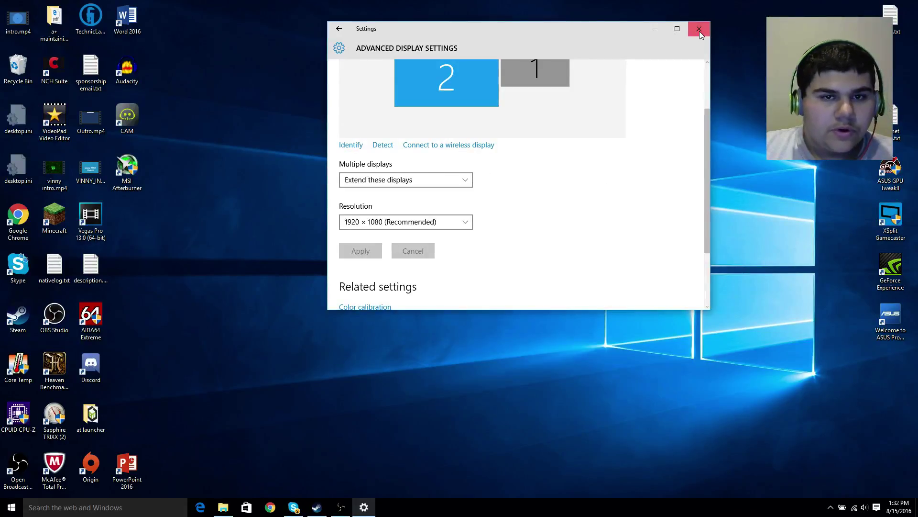
click(341, 507)
drag(670, 51, 486, 0)
- Reopen OBS Settings on the Video page showing 1920x1080 base resolution at 60 FPS
click(29, 14)
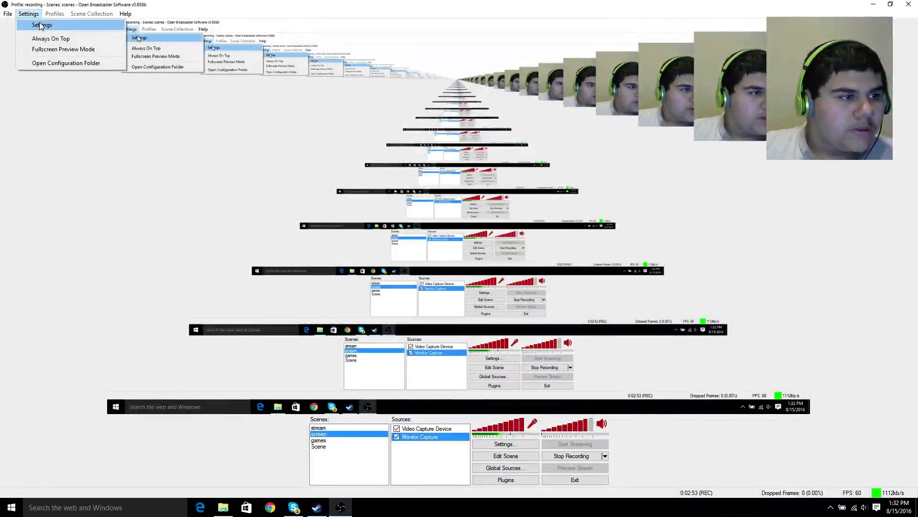
click(41, 41)
click(270, 124)
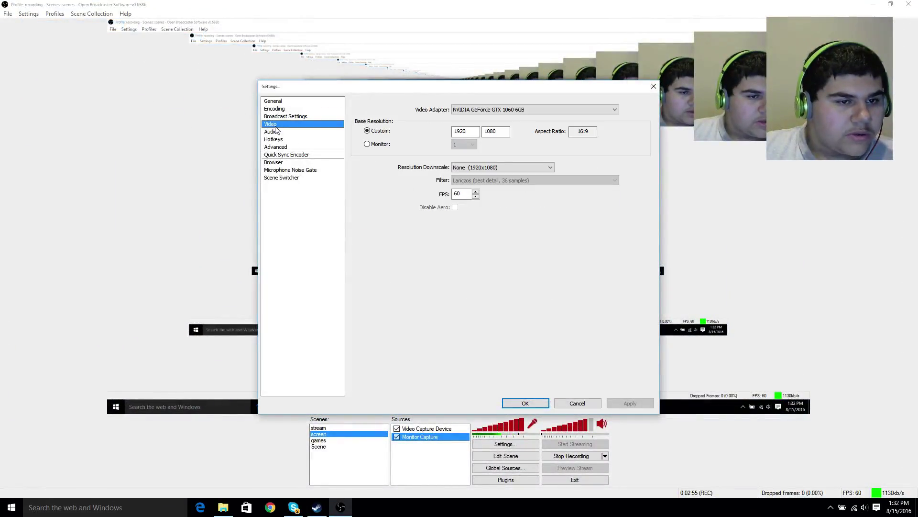
click(507, 168)
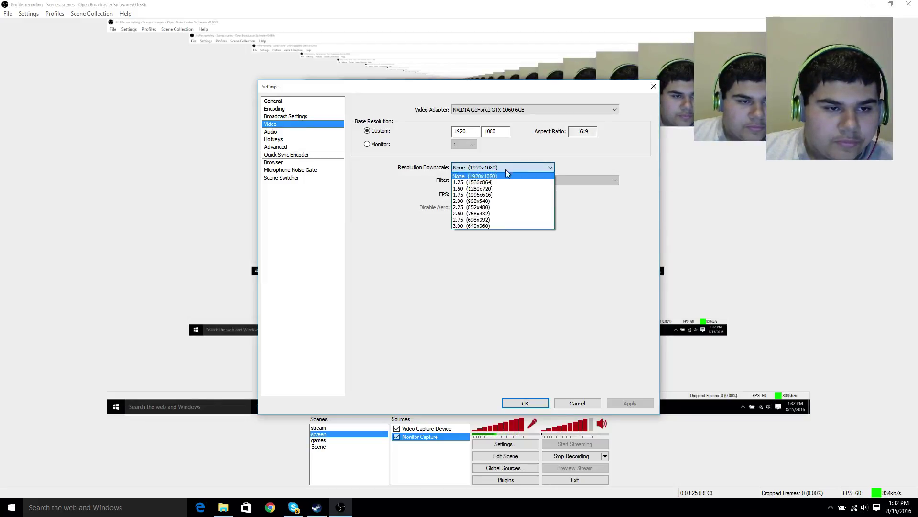
click(507, 182)
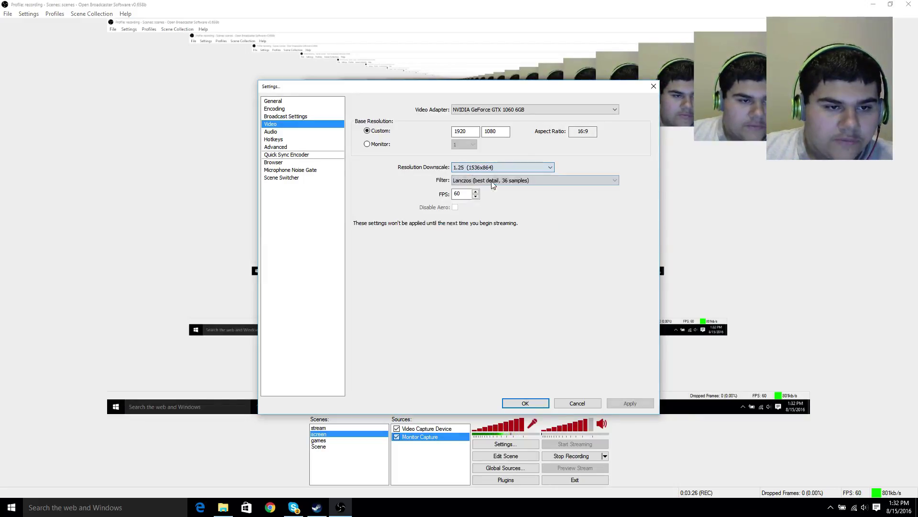
click(534, 182)
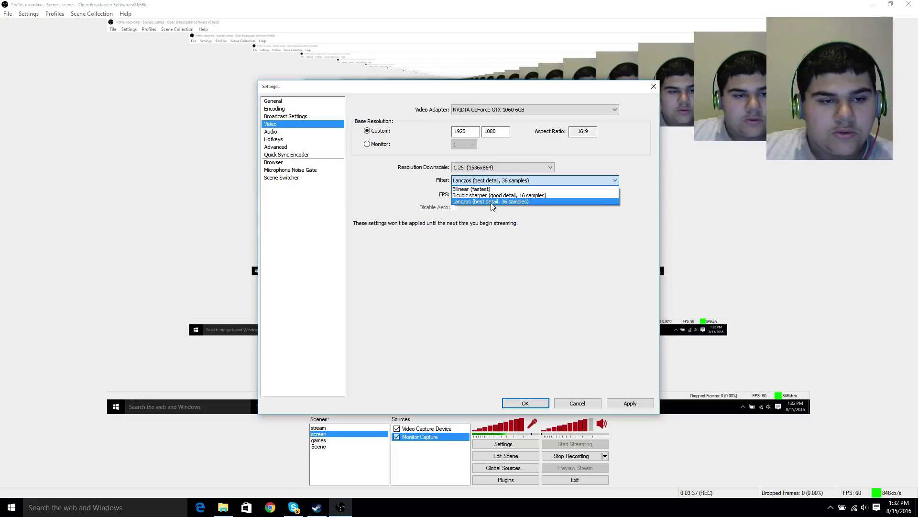
click(491, 203)
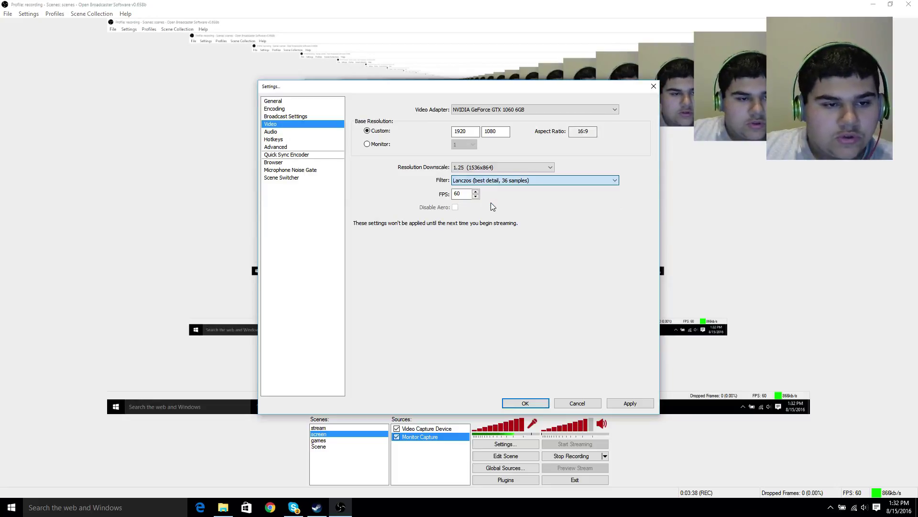
click(510, 168)
click(481, 174)
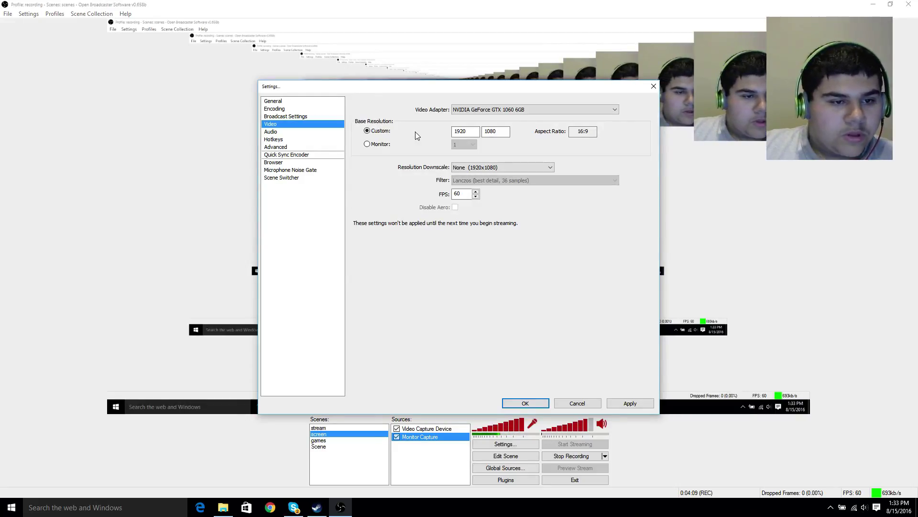
- Discard the video change, keep Headphones as desktop audio device, then move via Hotkeys to Advanced
click(300, 131)
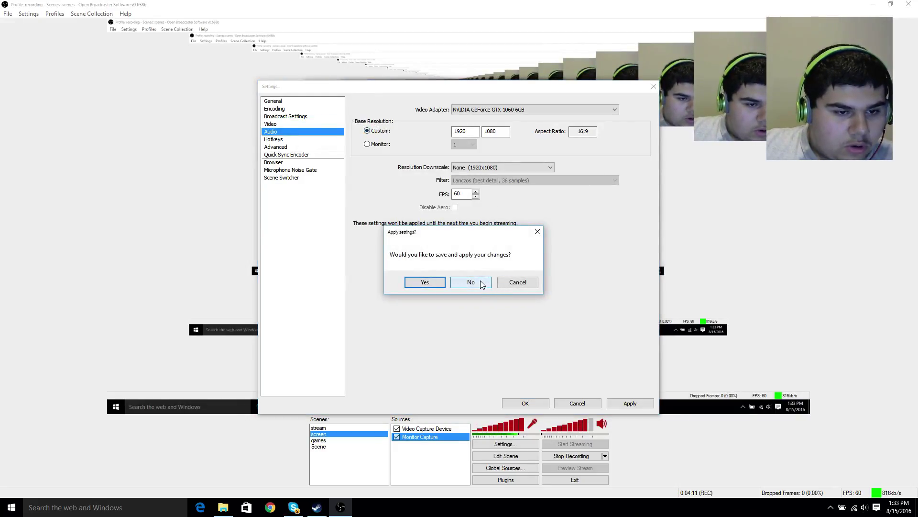
click(478, 281)
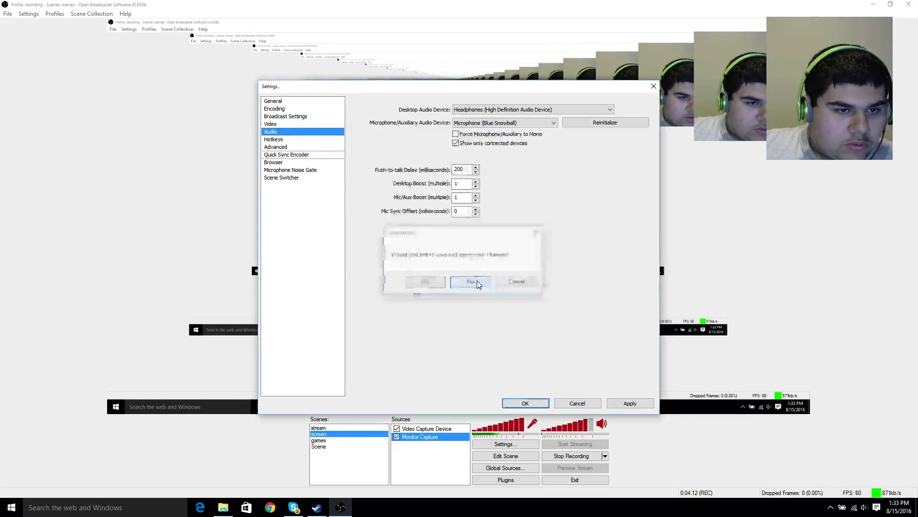
click(534, 110)
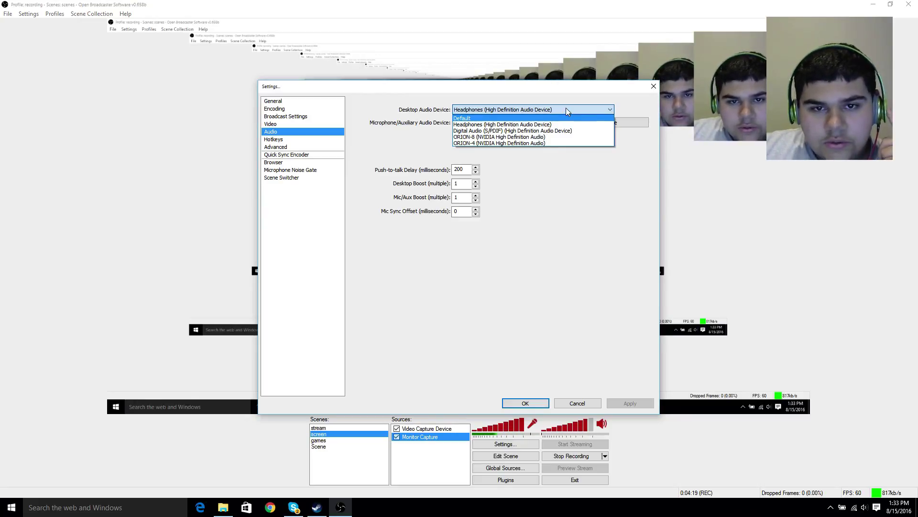
click(595, 102)
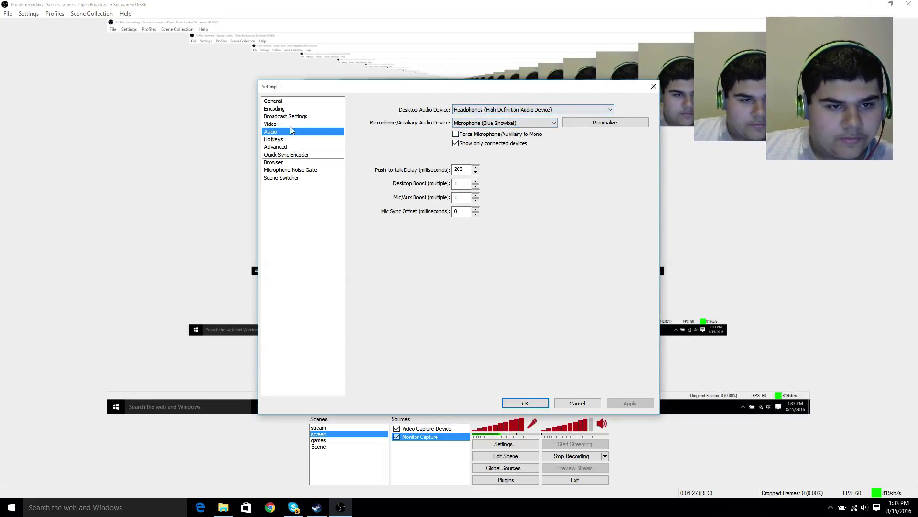
click(274, 139)
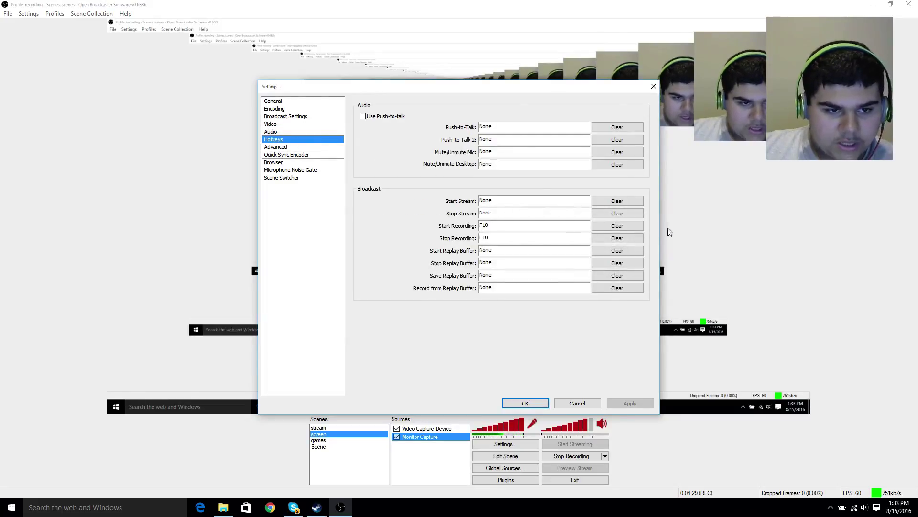
key(Down)
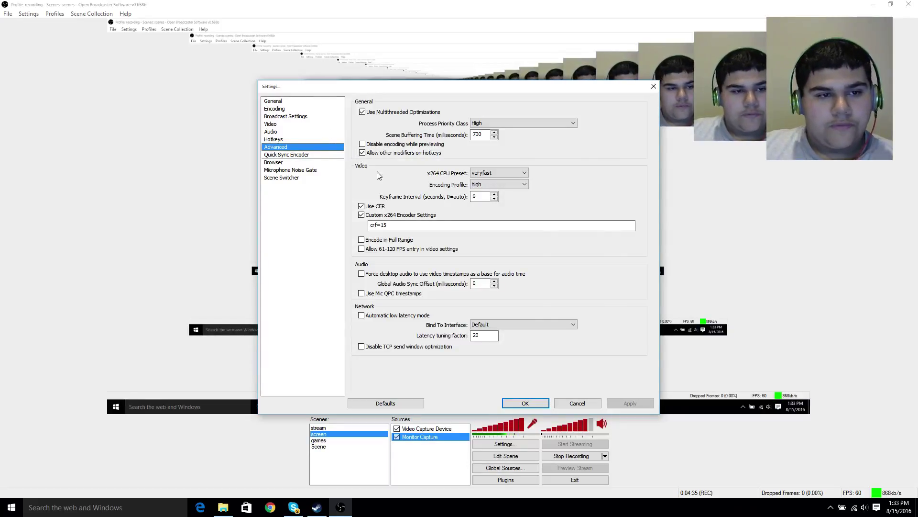
- Keep Process Priority Class at High and close Settings with OK
drag(538, 87, 567, 72)
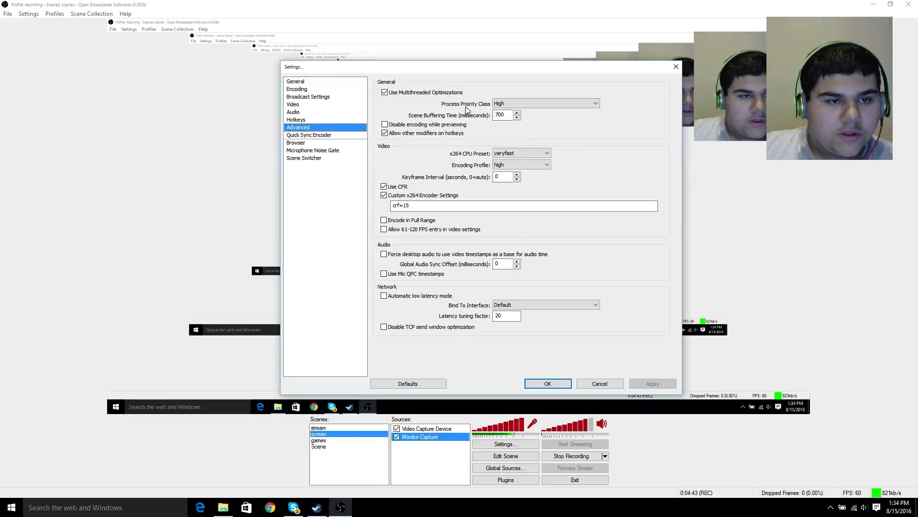
click(513, 105)
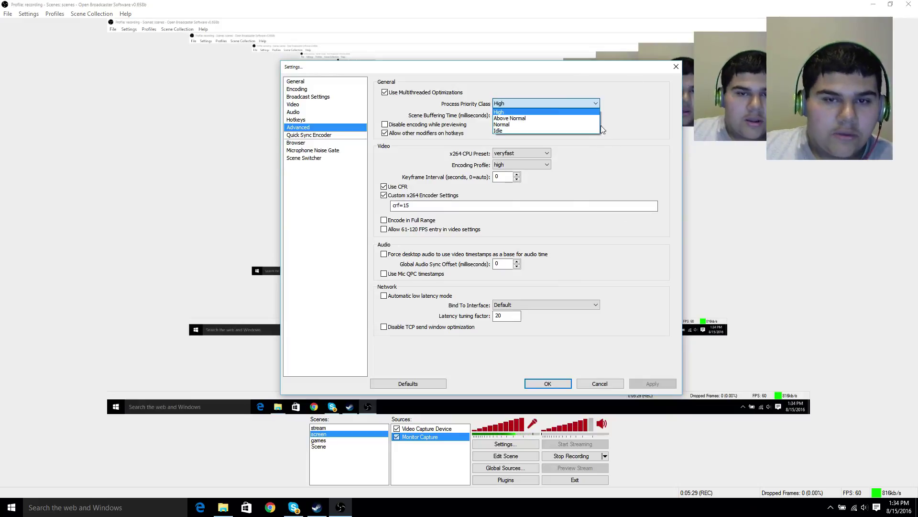
click(607, 364)
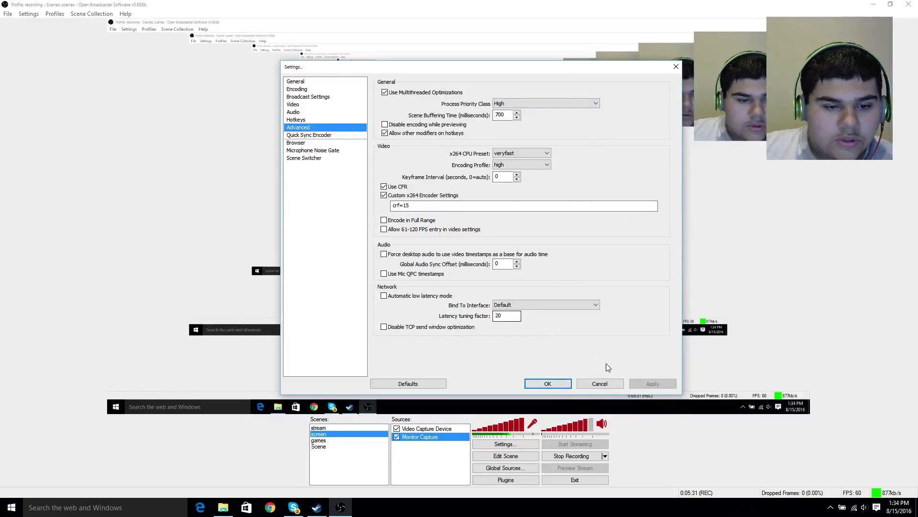
click(563, 383)
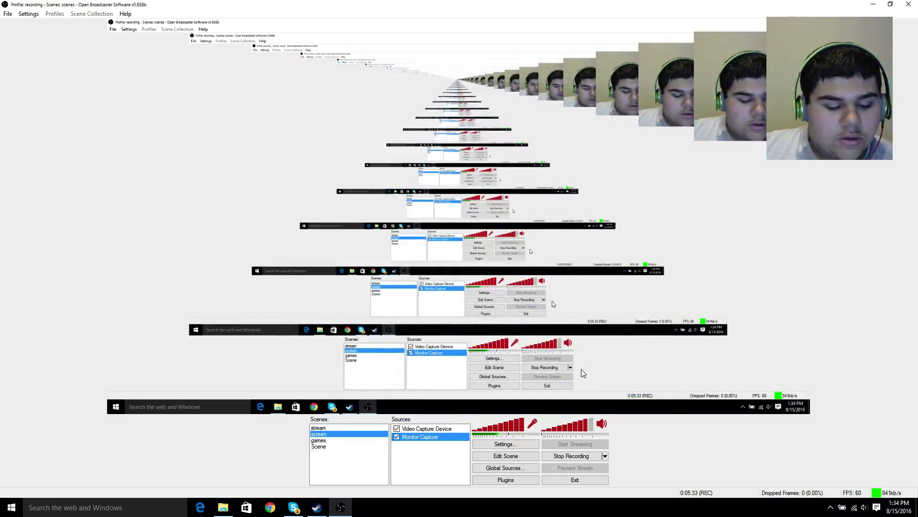
- Open Task Manager, browse the Users and Services tabs, and switch to Details
key(super+Down)
key(super+Down)
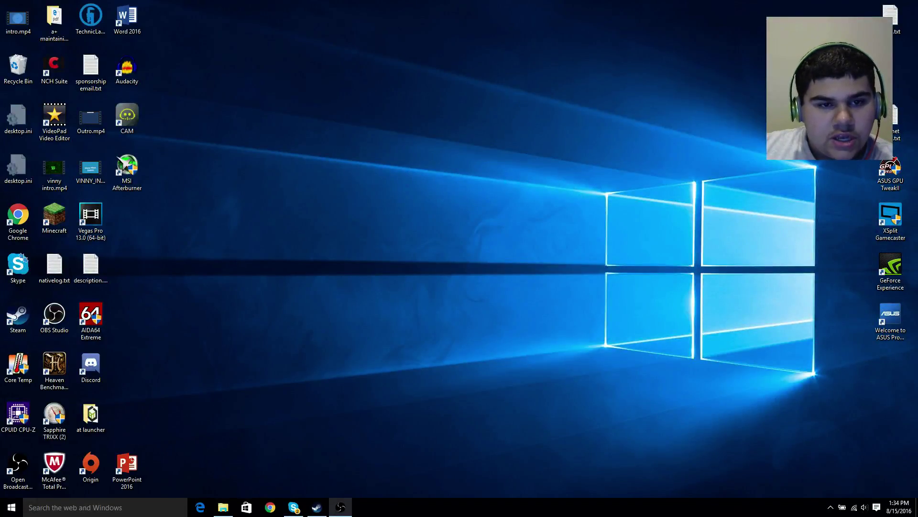
key(ctrl+shift+Escape)
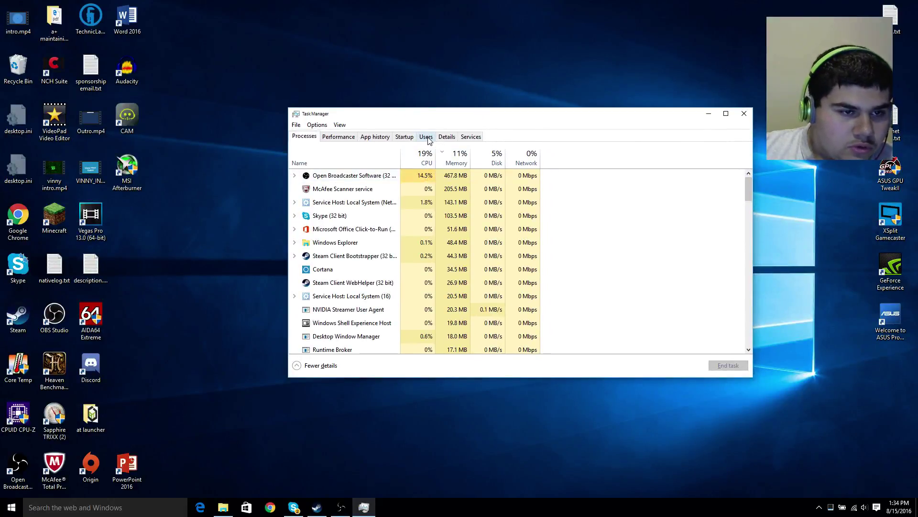
click(427, 138)
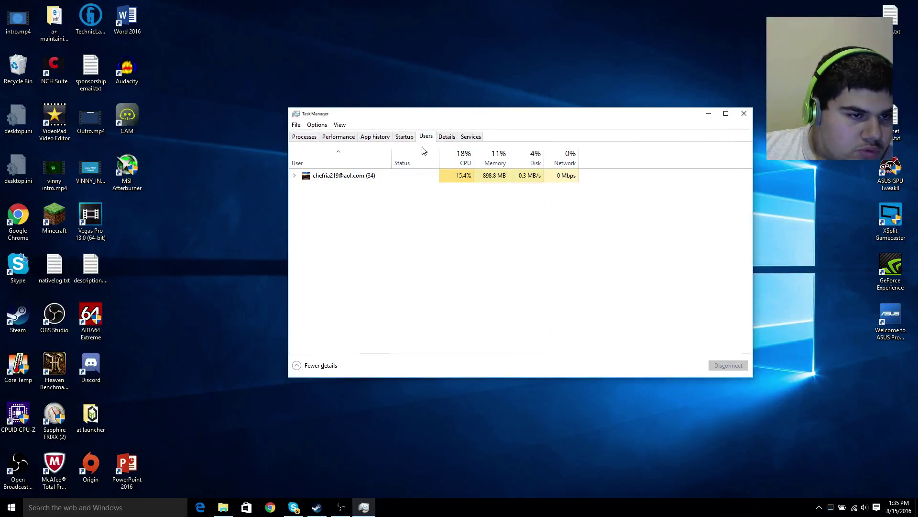
click(465, 138)
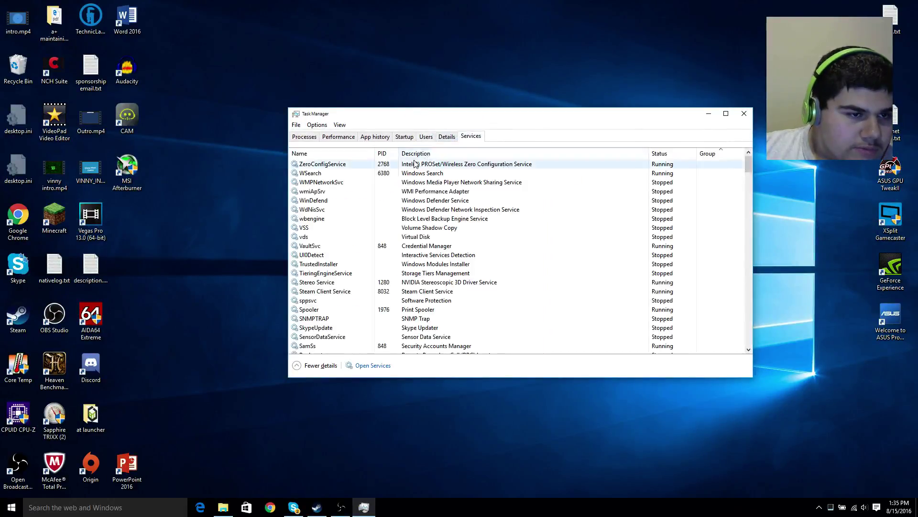
right_click(320, 205)
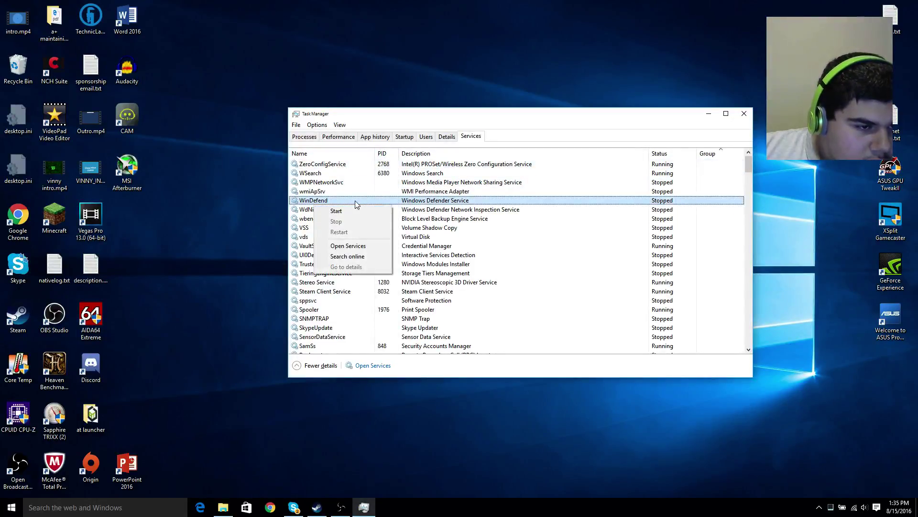
click(448, 137)
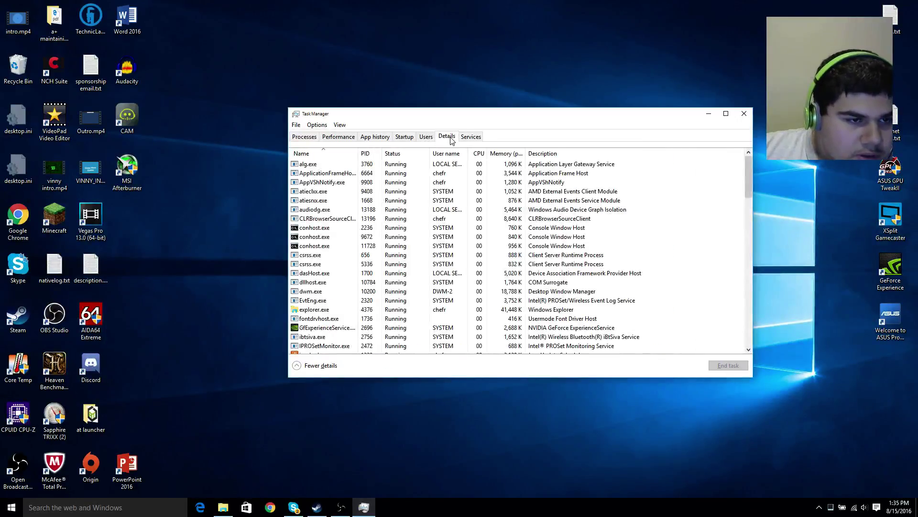
- Set the OBS.exe process priority to High
scroll(313, 332, down, 1)
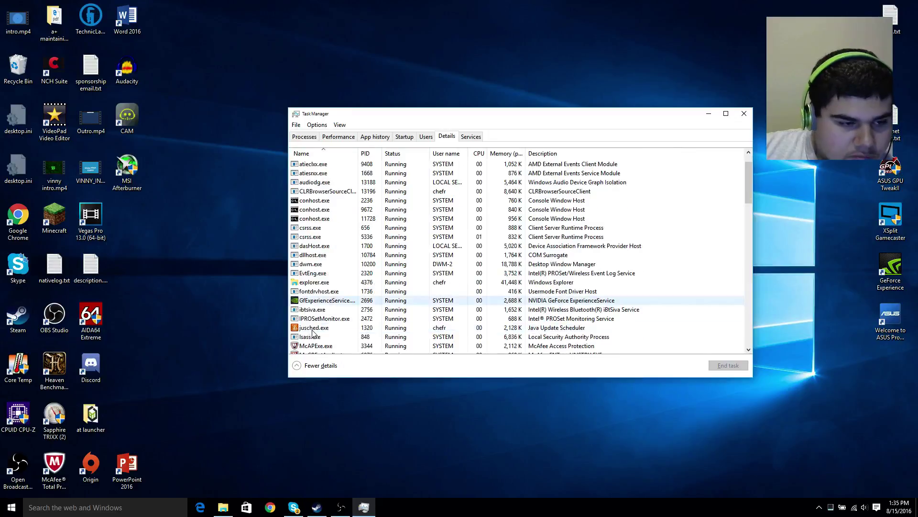
scroll(319, 316, down, 8)
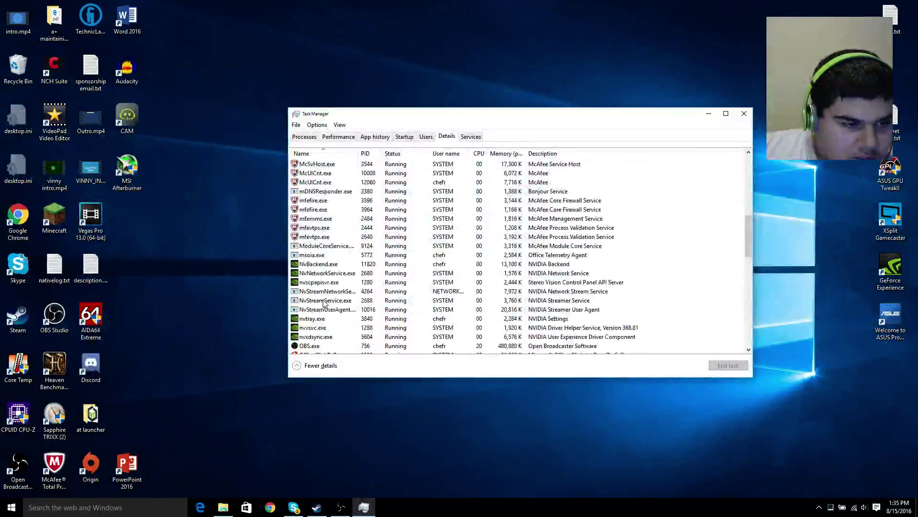
scroll(324, 303, down, 2)
click(376, 292)
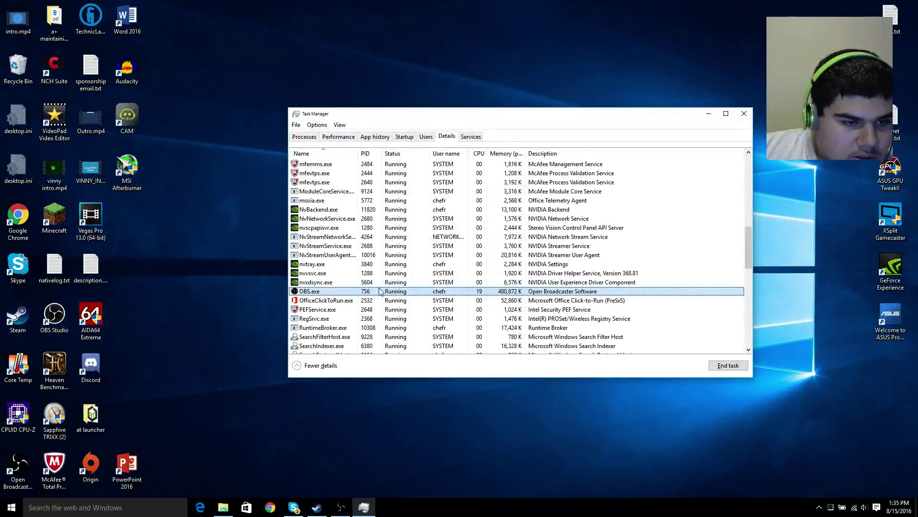
right_click(362, 292)
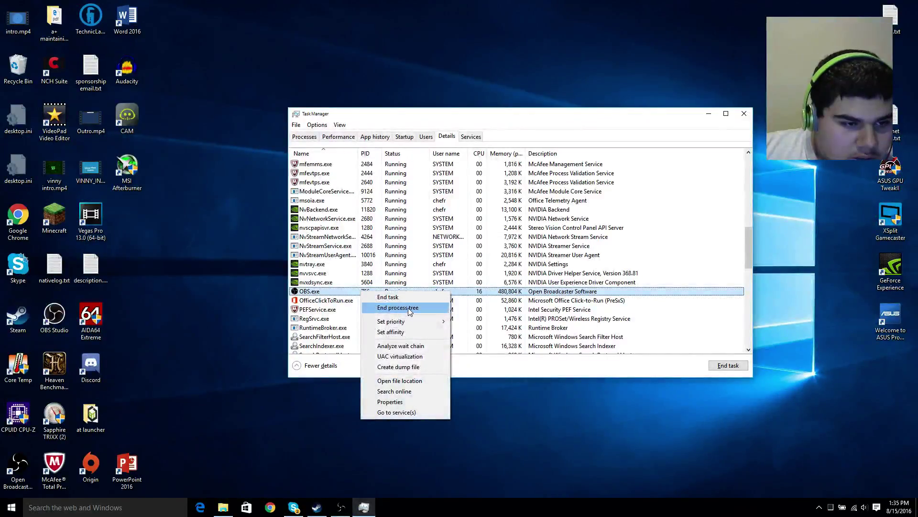
mouse_move(414, 323)
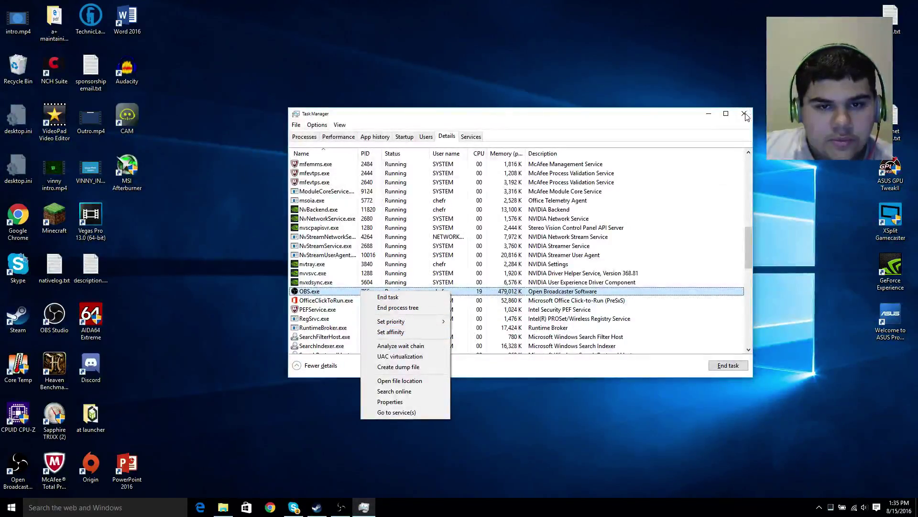
click(638, 117)
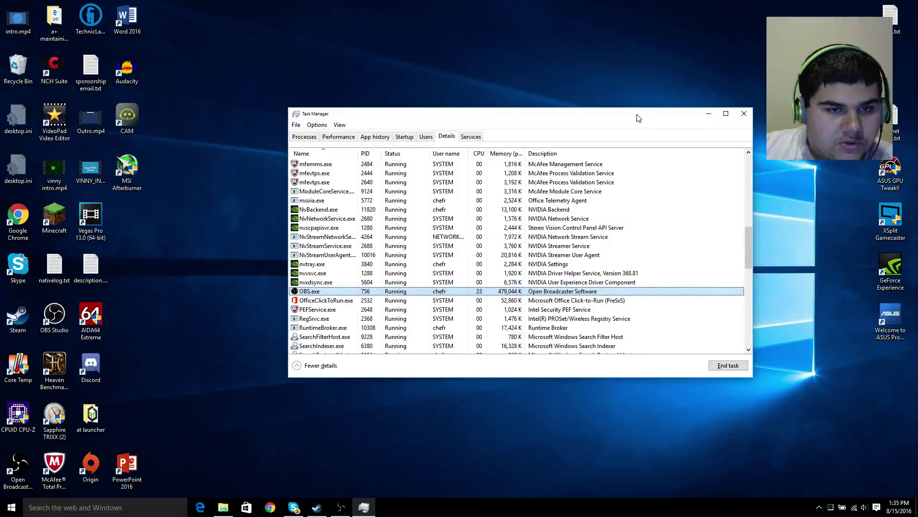
- Close Task Manager and return to OBS maximized
click(737, 116)
key(alt+Tab)
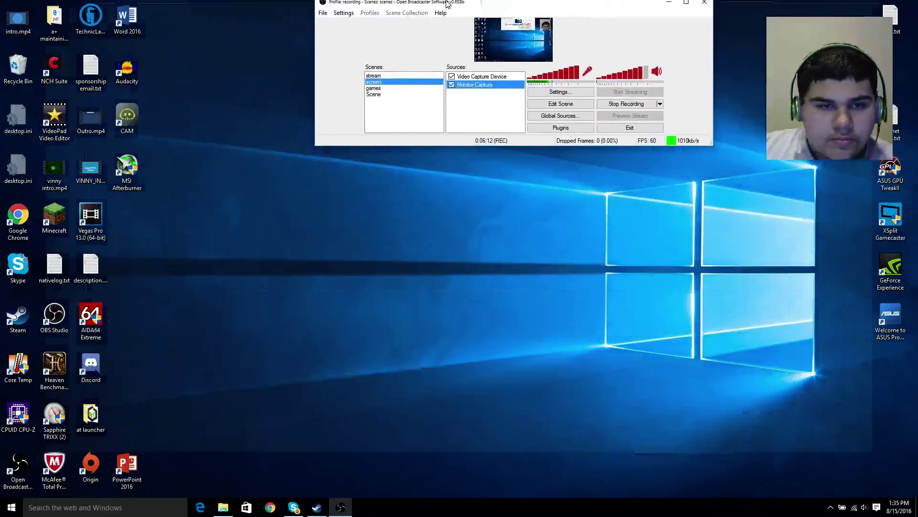
key(super+Up)
- Open OBS Settings on the Advanced page and list the x264 CPU preset choices
click(28, 14)
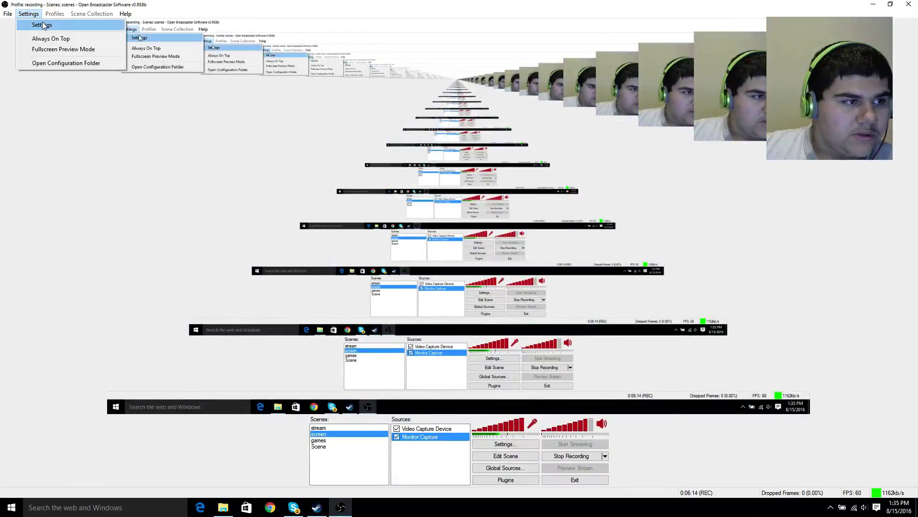
click(38, 24)
click(277, 147)
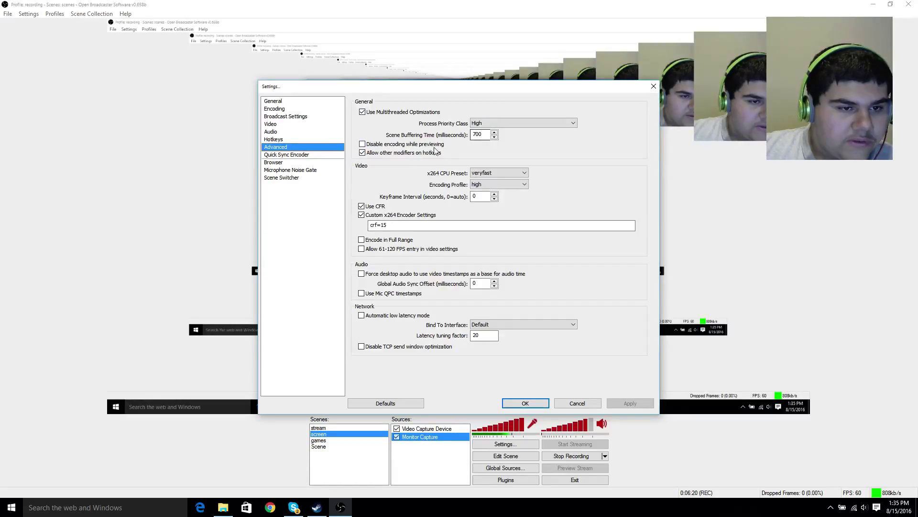
click(500, 173)
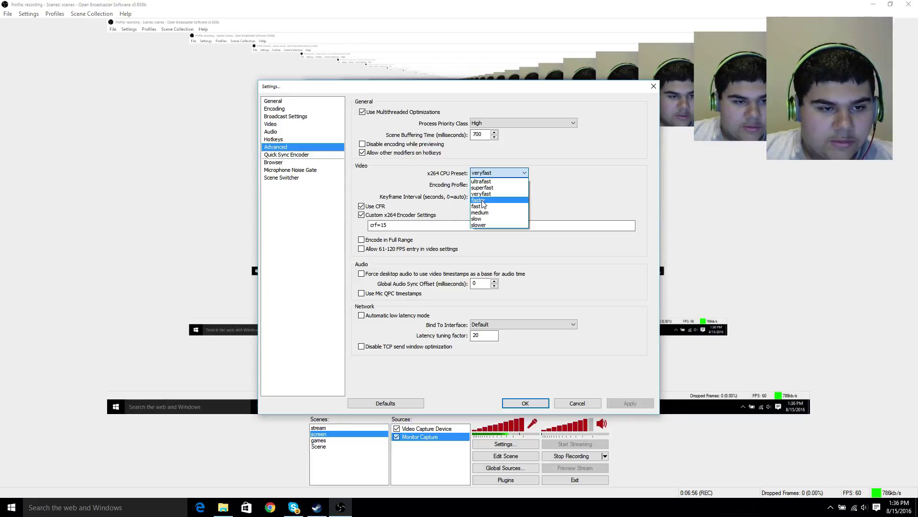
click(483, 200)
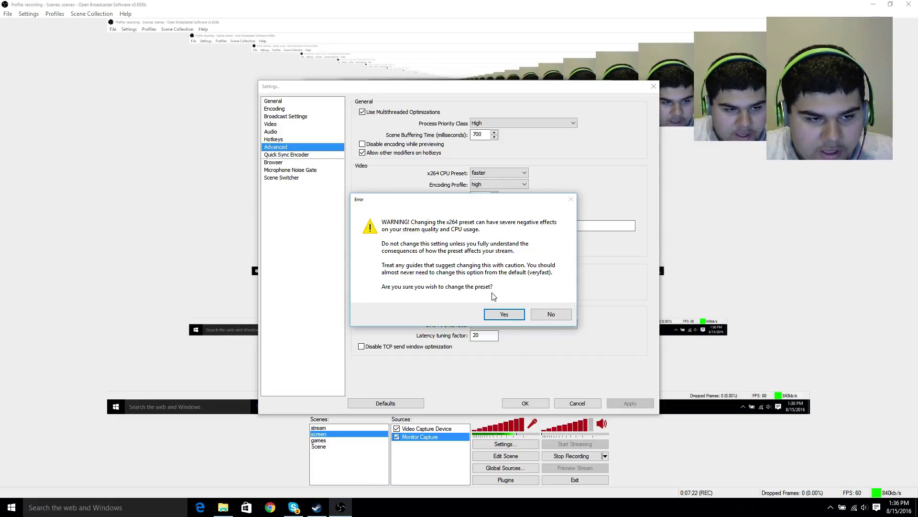
click(544, 313)
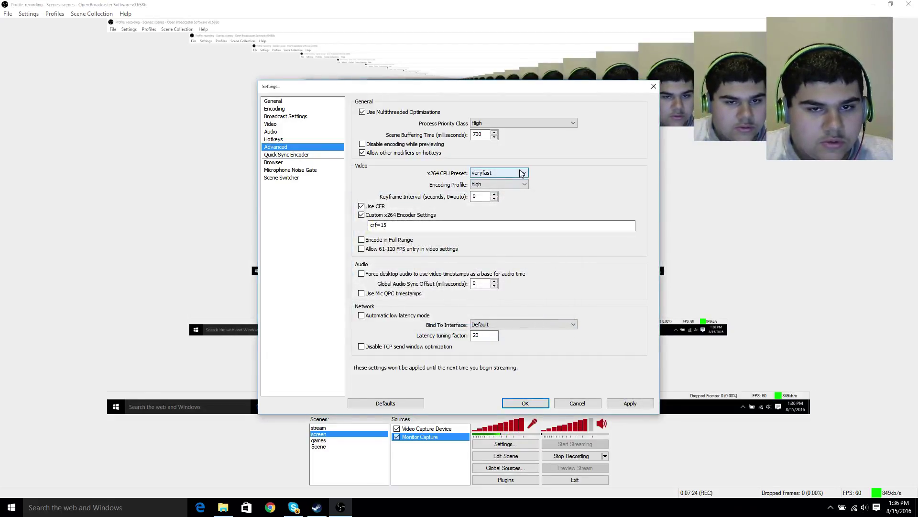
mouse_move(522, 173)
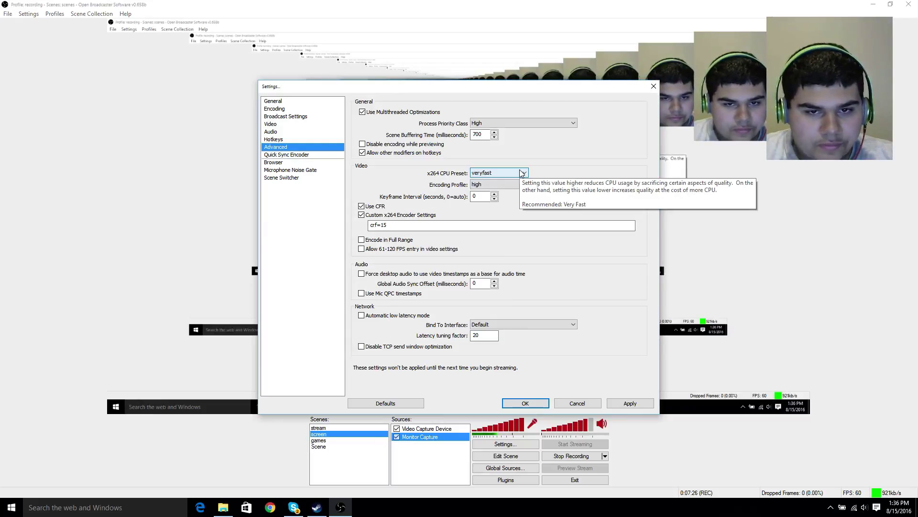
click(522, 173)
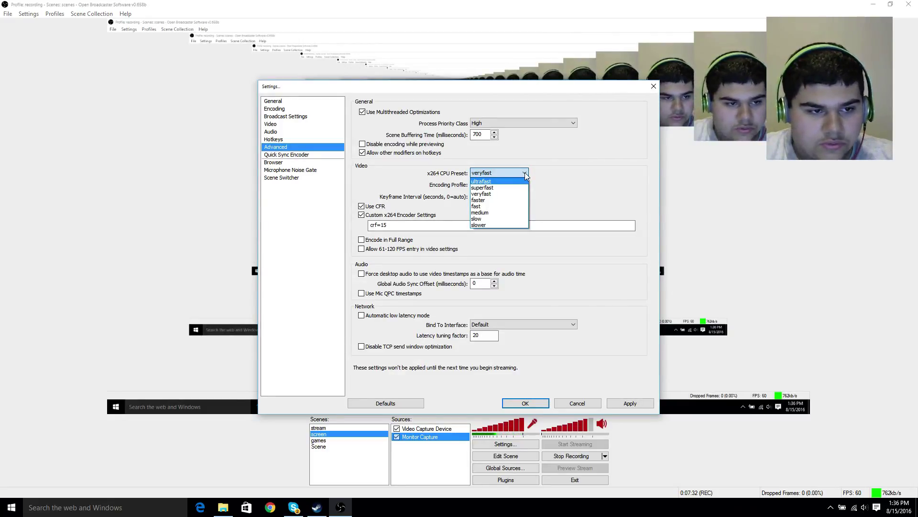
click(524, 172)
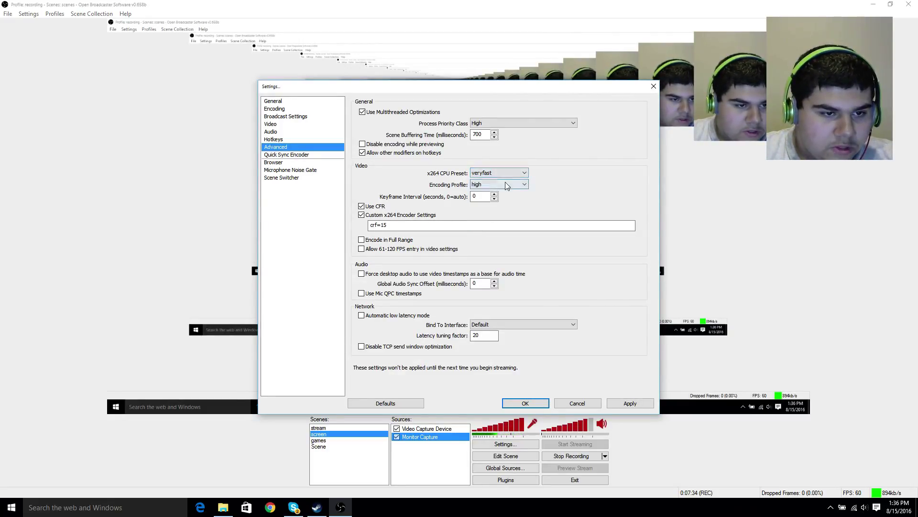
click(487, 199)
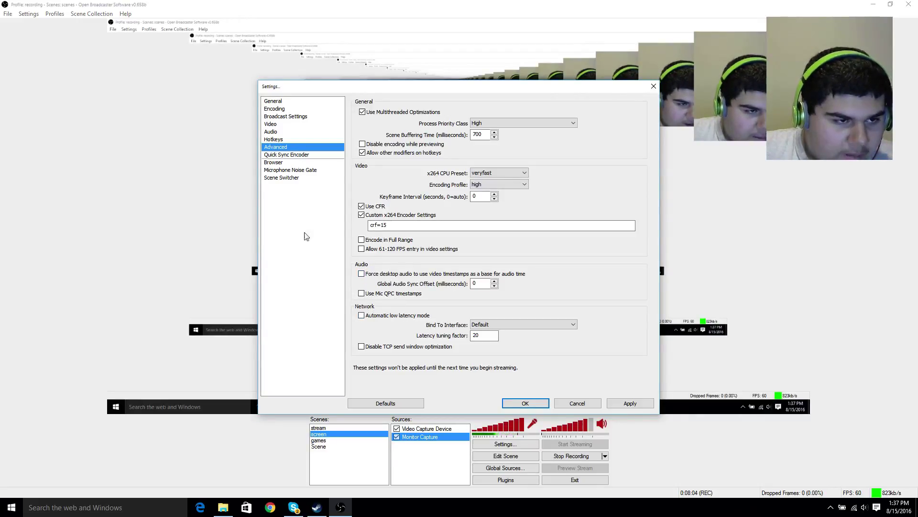
- Leave without applying changes, passing Quick Sync Encoder and Browser, to reach Microphone Noise Gate
click(288, 155)
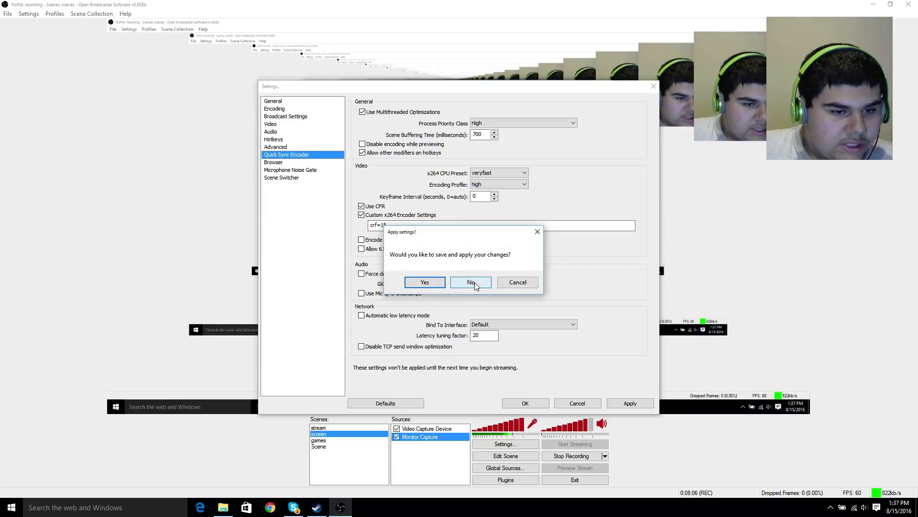
click(361, 281)
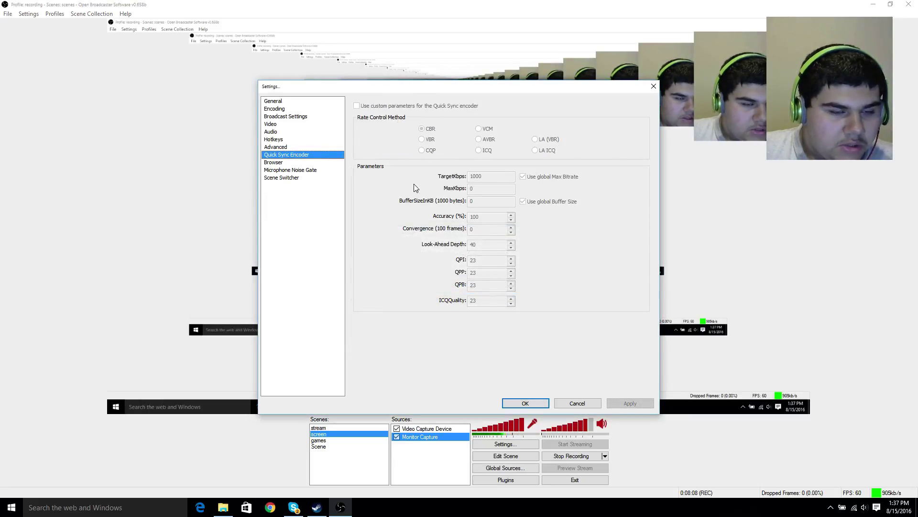
click(283, 162)
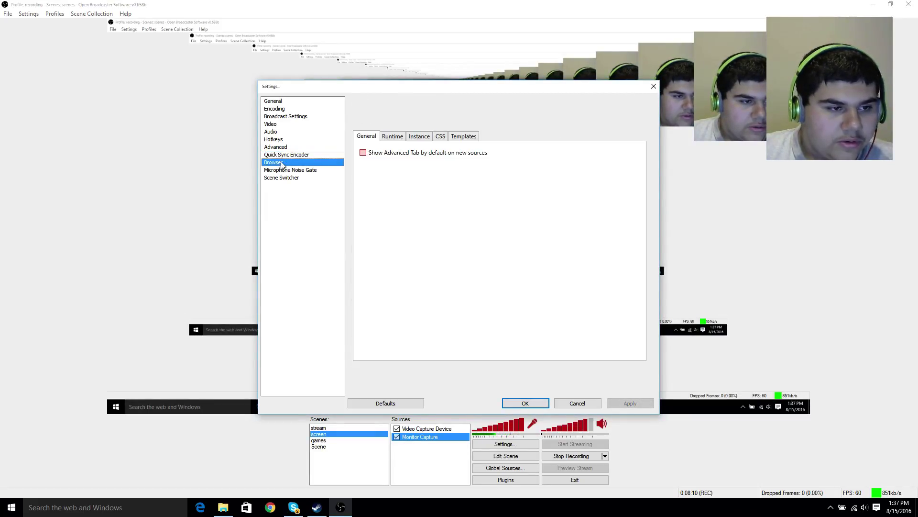
click(295, 171)
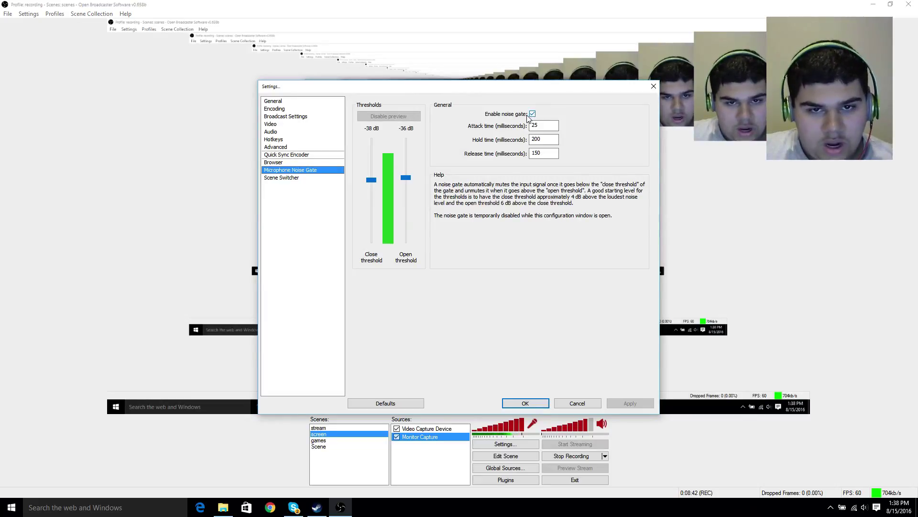
- Look over the Scene Switcher, General and x264 Encoding pages, then confirm Settings with OK
click(299, 177)
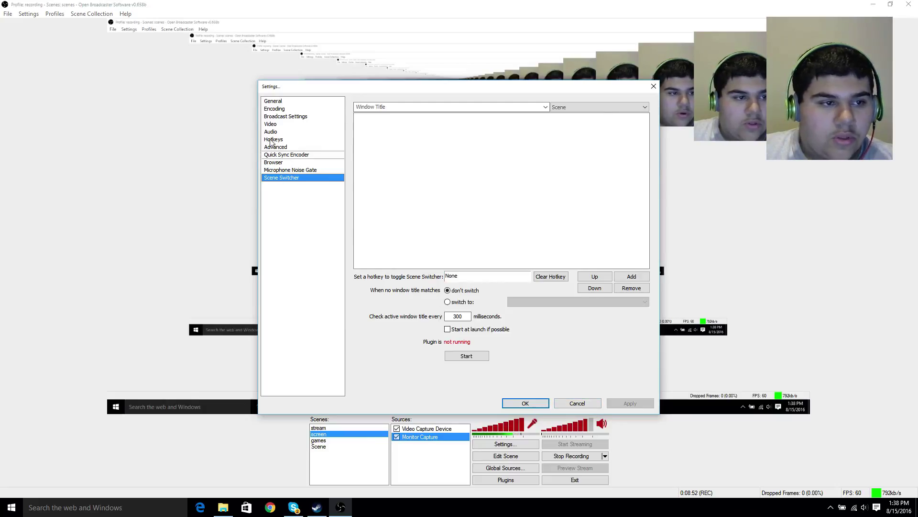
click(285, 103)
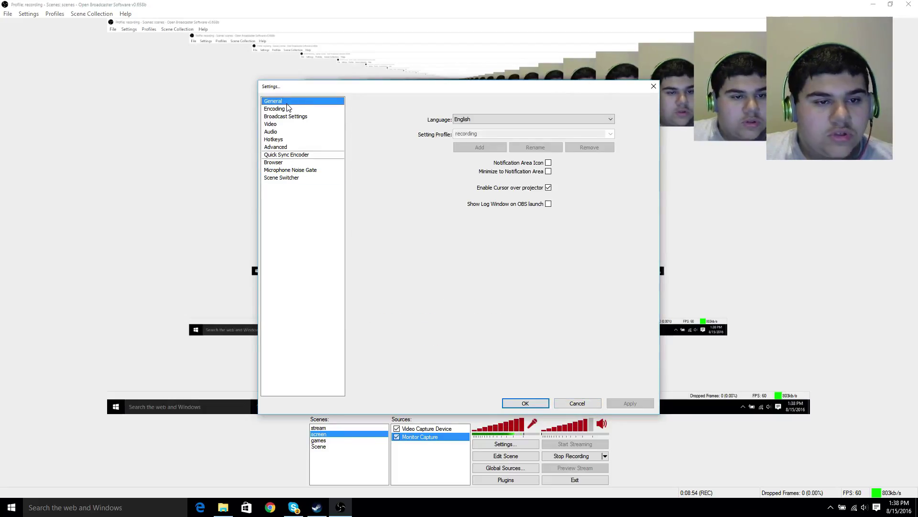
click(284, 110)
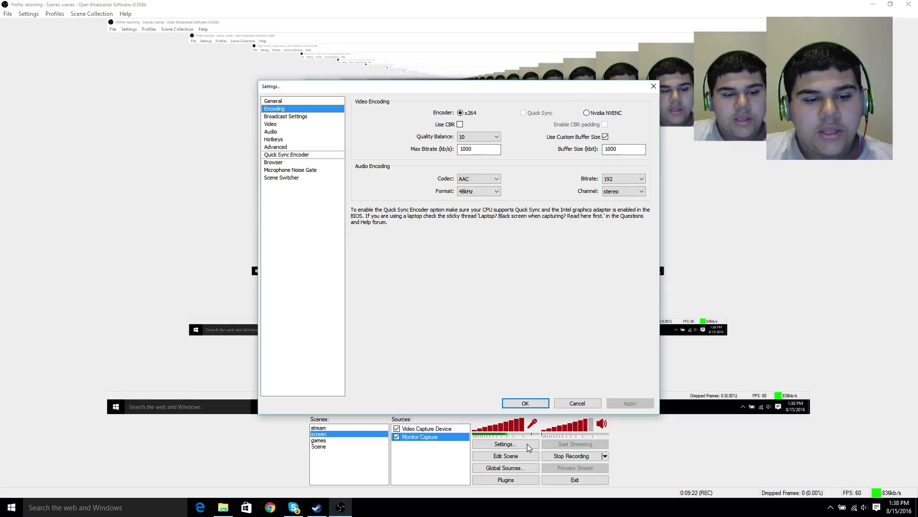
click(526, 403)
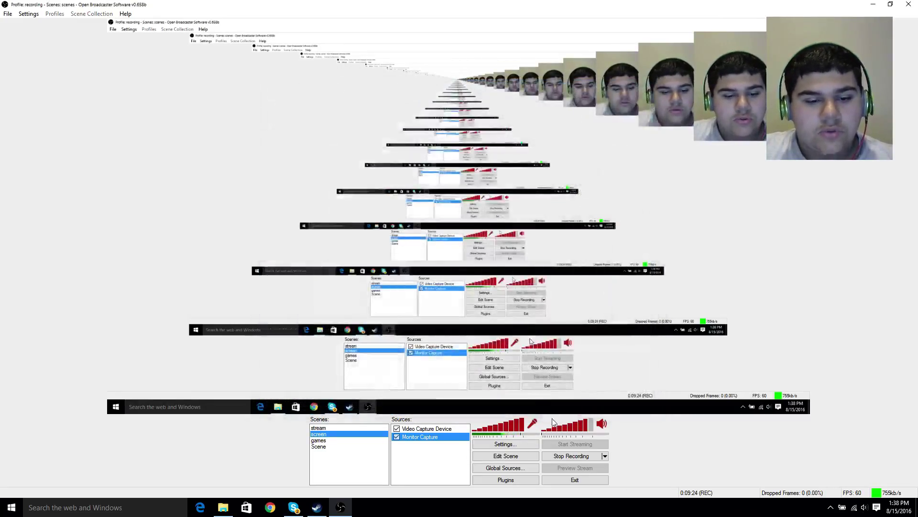